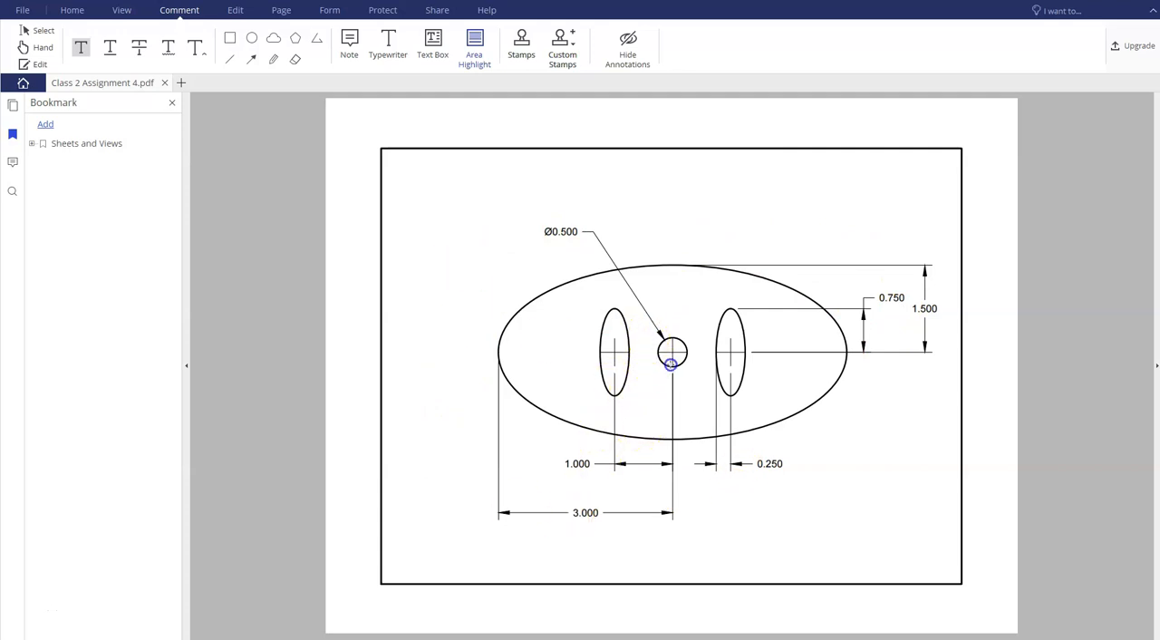
- Highlight the center circle, its diameter dimension, and the 3.000 and 1.500 dimensions on the assignment drawing
{"action": "left_click_drag", "start_coordinate": [670, 364], "coordinate": [693, 368]}
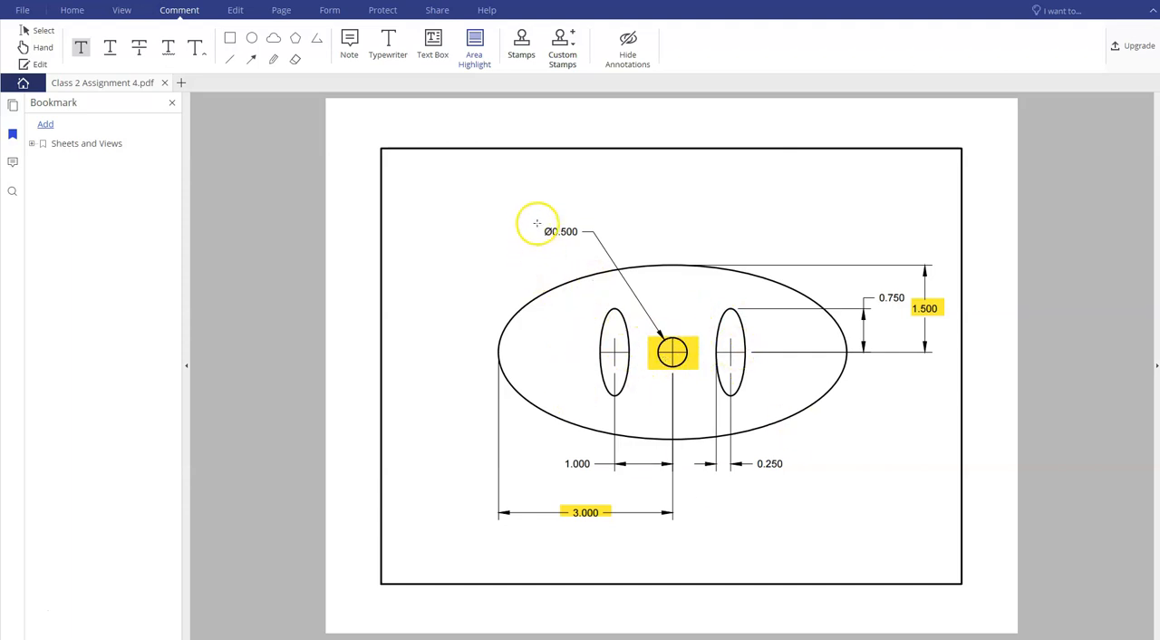
{"action": "left_click_drag", "start_coordinate": [588, 255], "coordinate": [591, 241]}
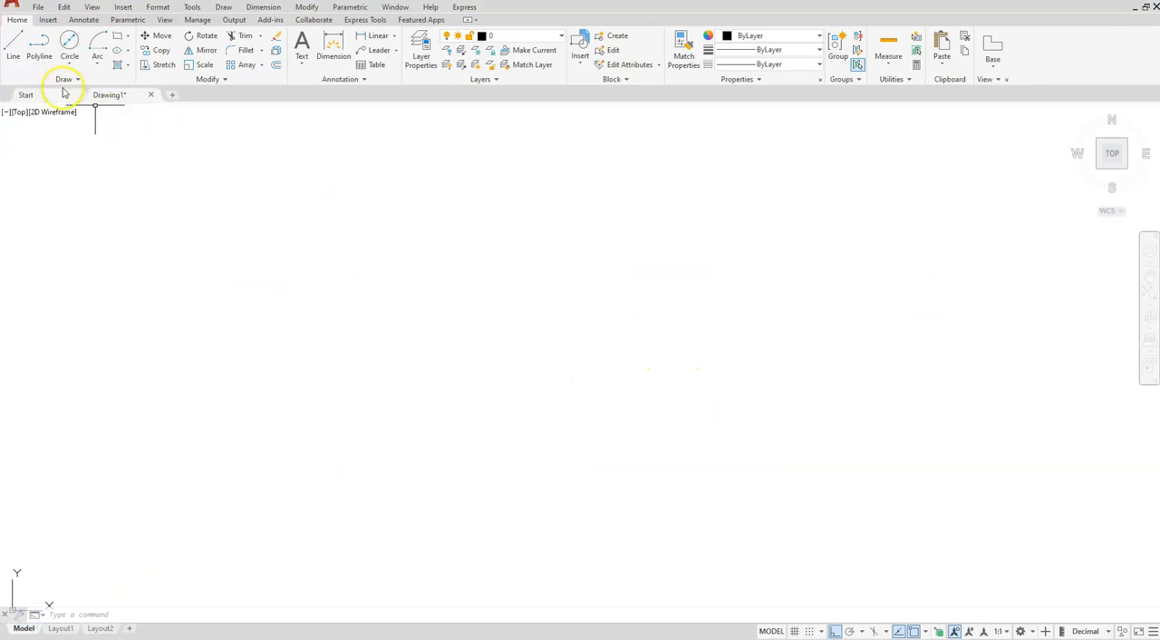
- Switch to AutoCAD and draw a circle of diameter 0.5 near the middle of the empty drawing area
{"action": "left_click", "coordinate": [69, 62]}
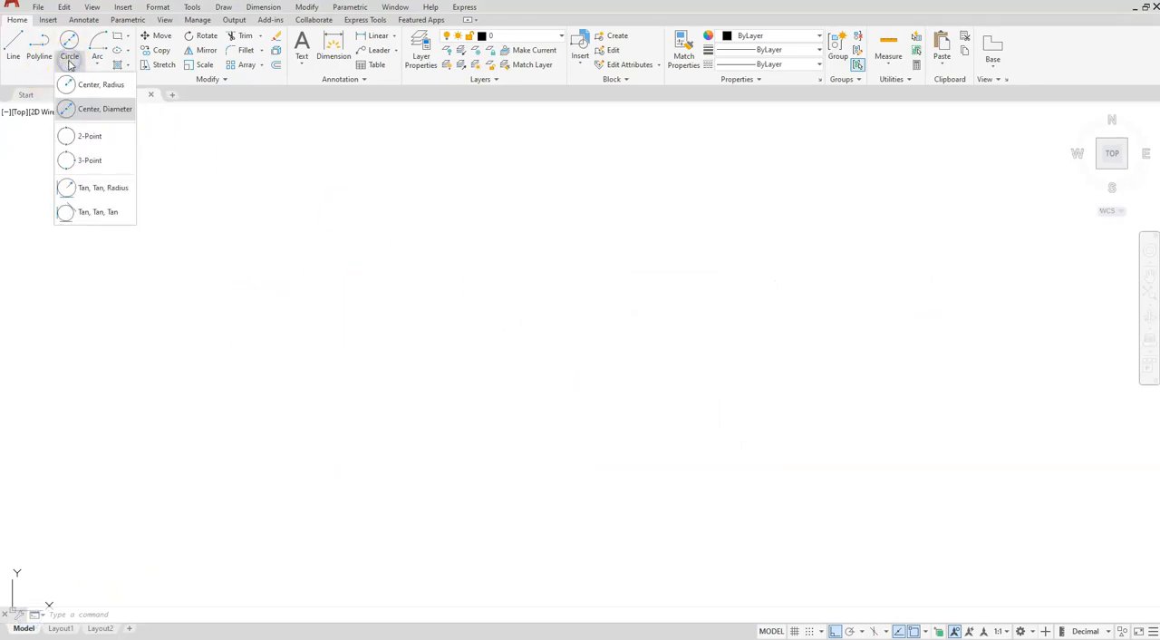
{"action": "left_click", "coordinate": [100, 111]}
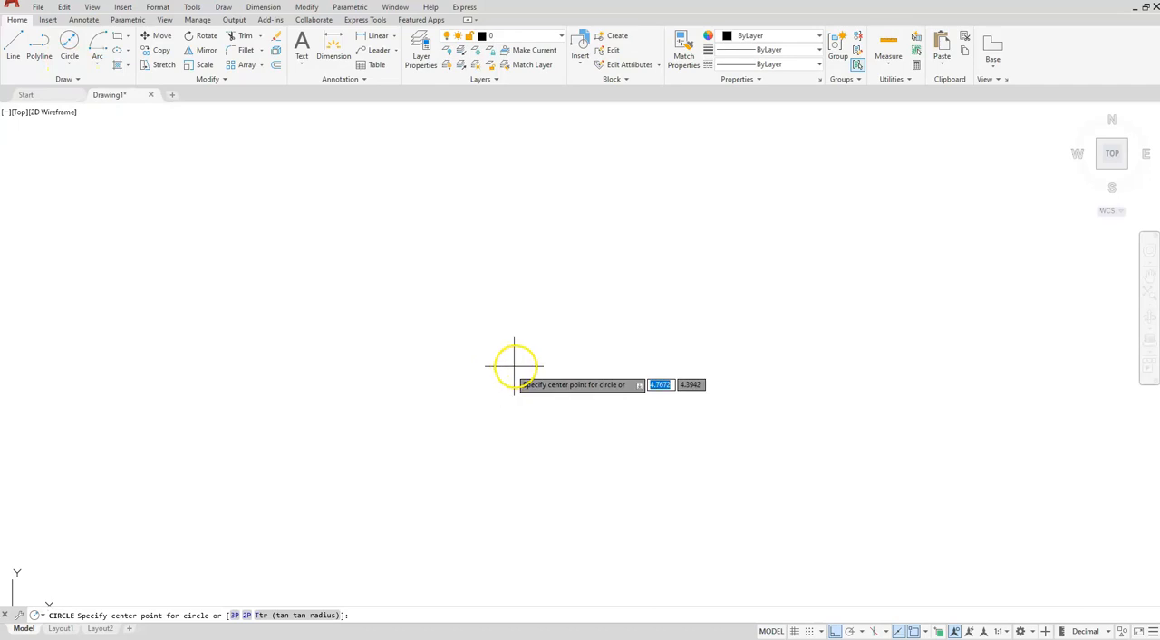
{"action": "left_click", "coordinate": [566, 361]}
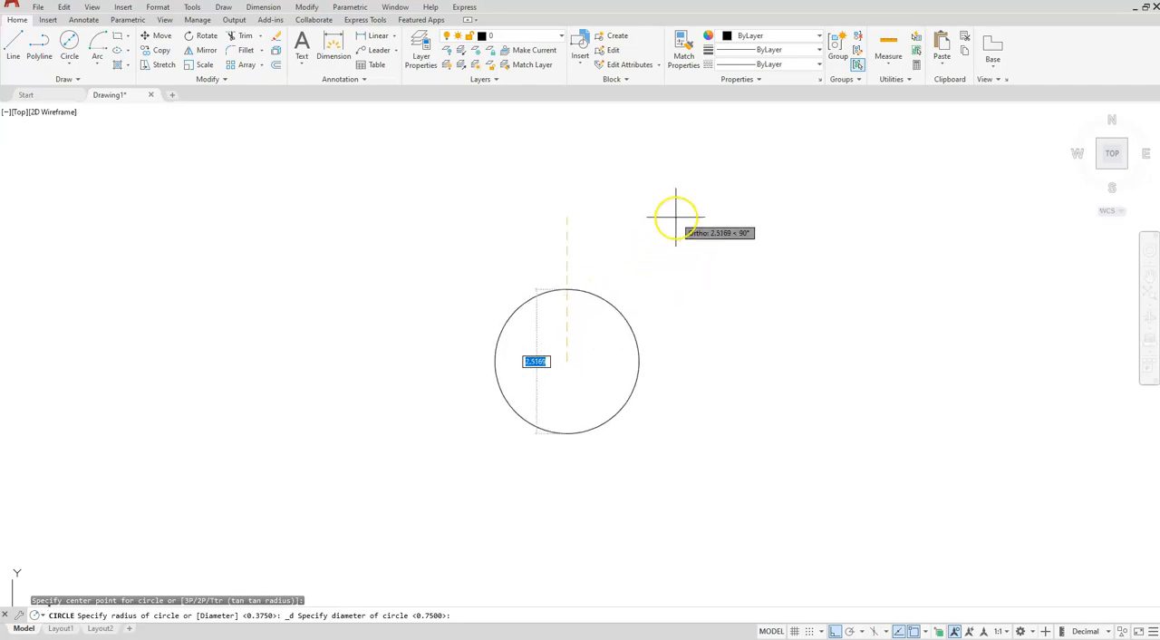
{"action": "type", "text": "."}
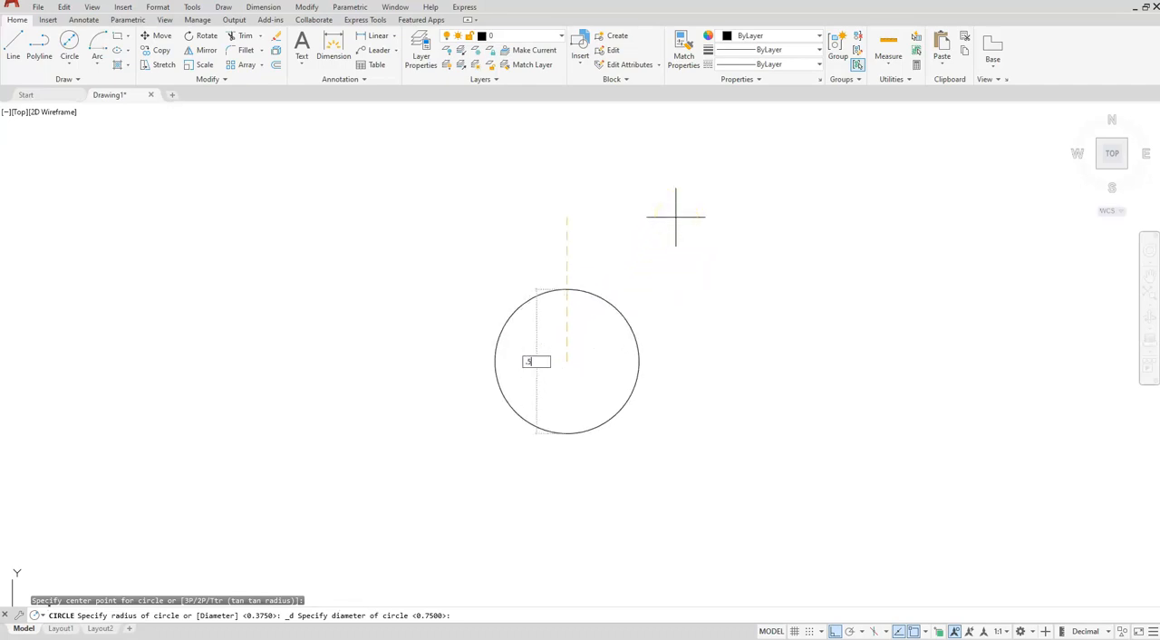
{"action": "type", "text": "5"}
{"action": "key", "text": "Return"}
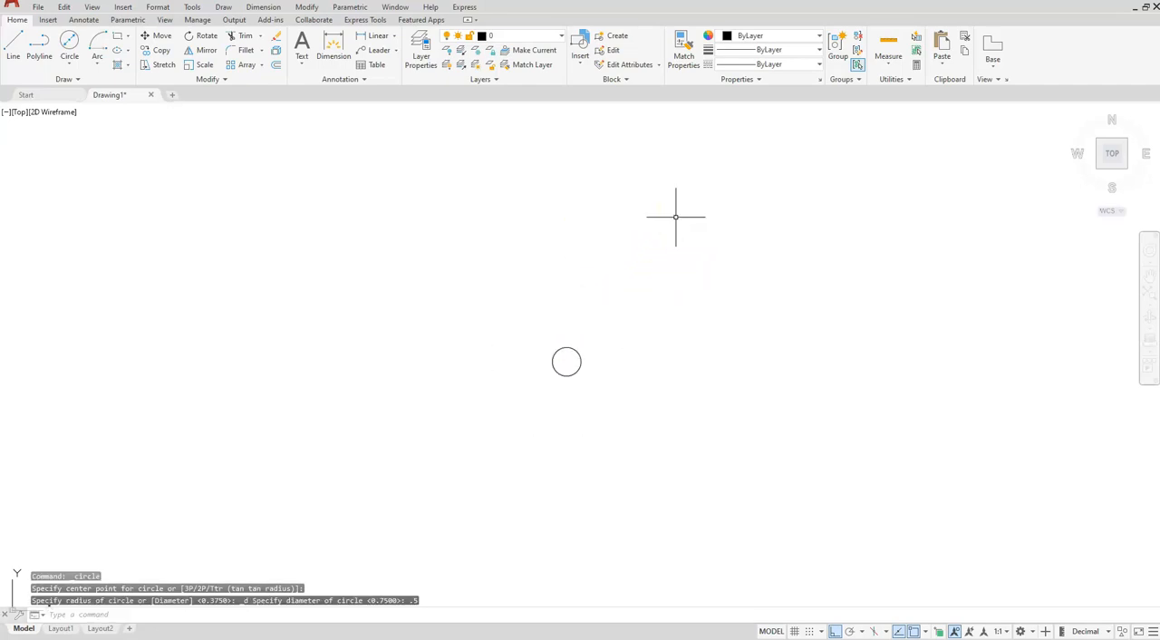
- Draw a center-defined ellipse on the circle's center with a horizontal half-axis of 3 and a vertical half-axis of 1.5
{"action": "left_click", "coordinate": [129, 51]}
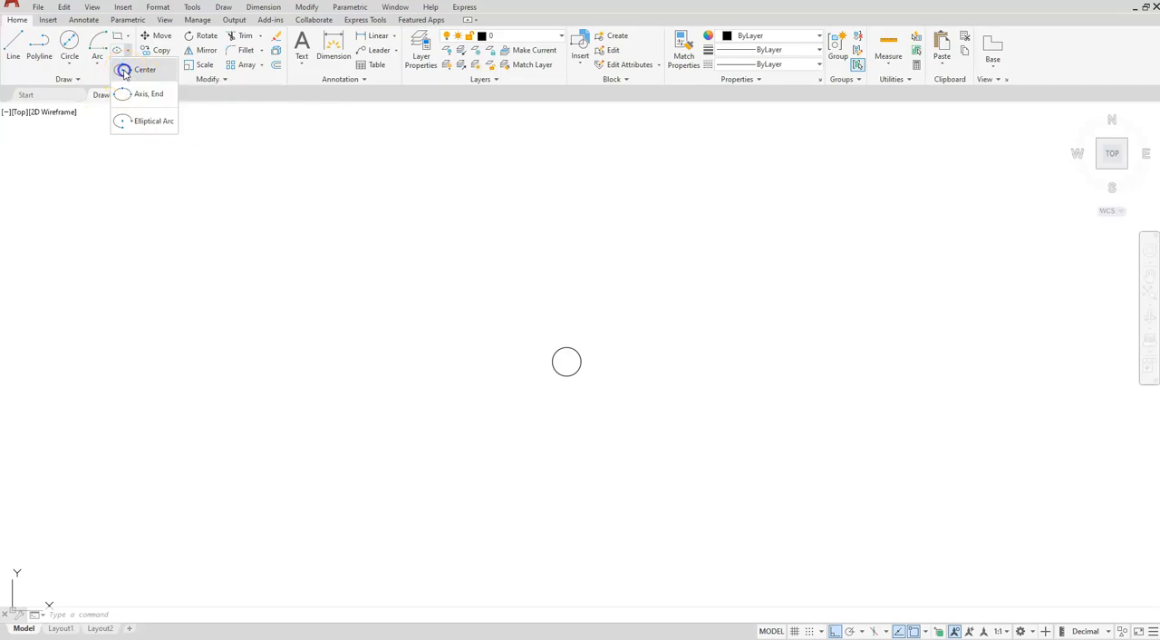
{"action": "left_click", "coordinate": [122, 70]}
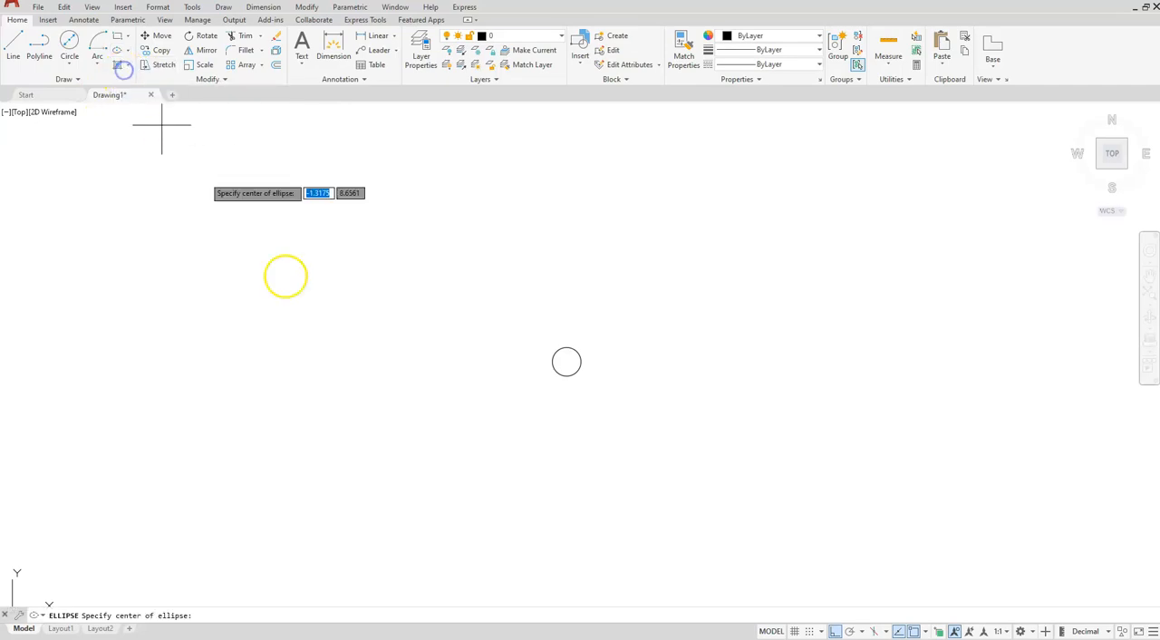
{"action": "left_click", "coordinate": [567, 362]}
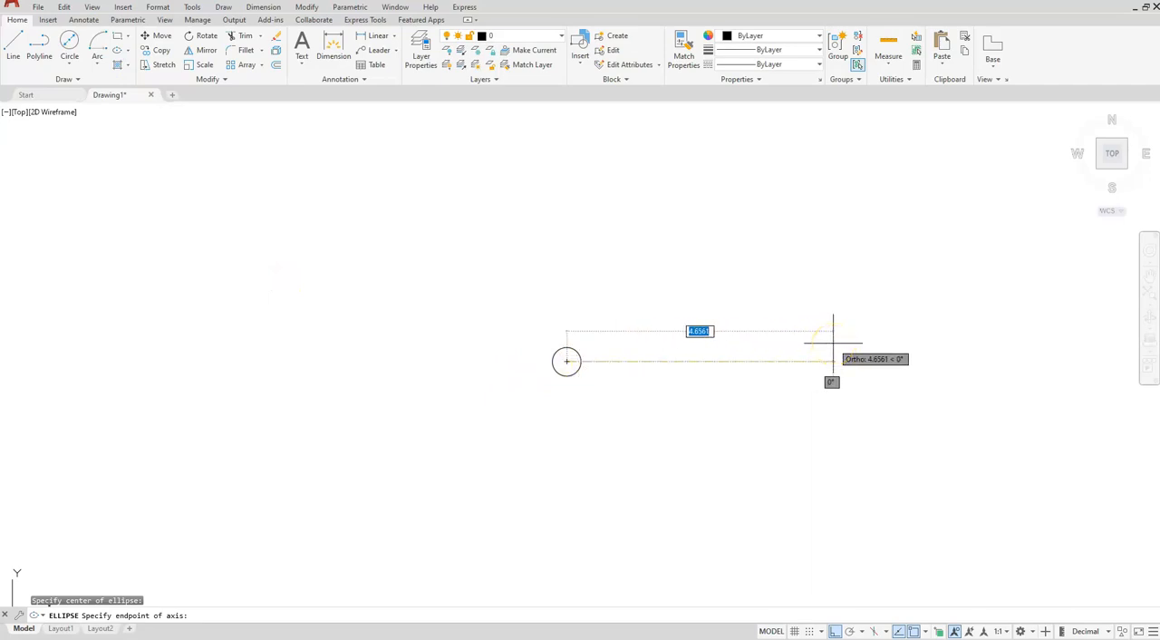
{"action": "type", "text": "3"}
{"action": "key", "text": "Return"}
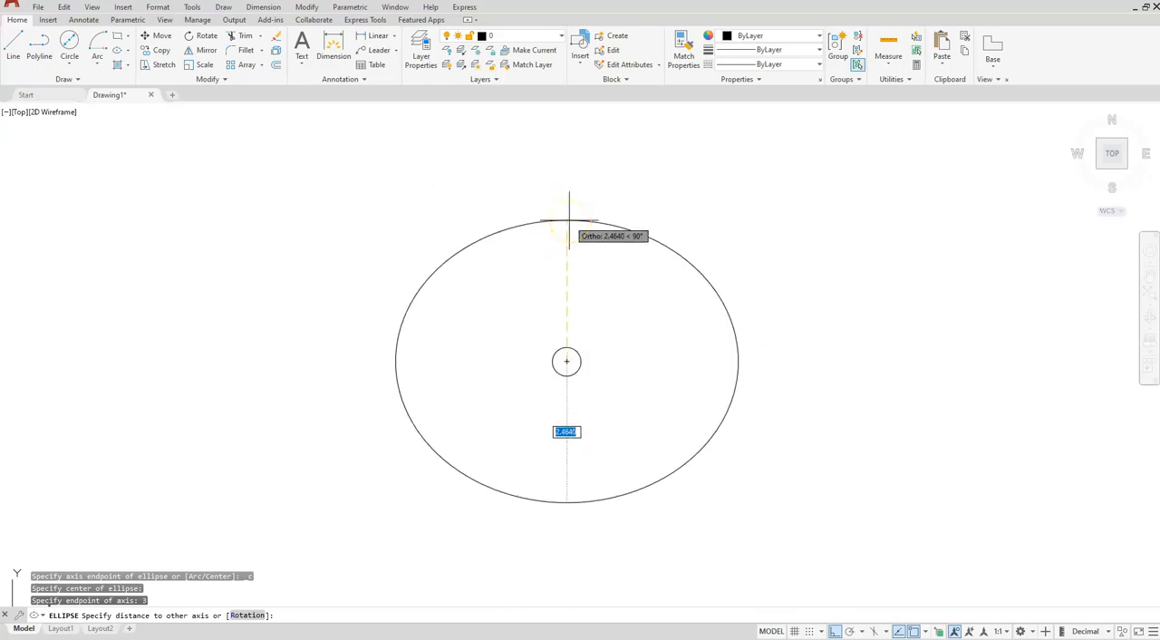
{"action": "type", "text": "1.5"}
{"action": "key", "text": "Return"}
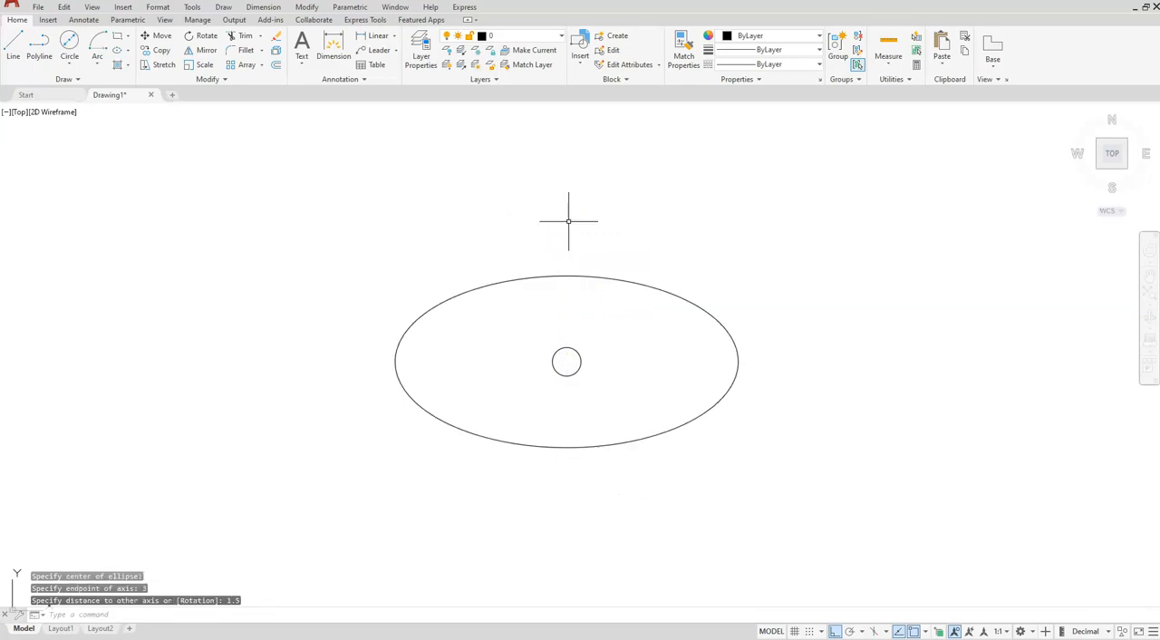
- Draw a second ellipse below the first by axis endpoints, with a horizontal axis of 6 and a vertical half-axis of 1.5
{"action": "middle_click_drag", "start_coordinate": [715, 451], "coordinate": [726, 327]}
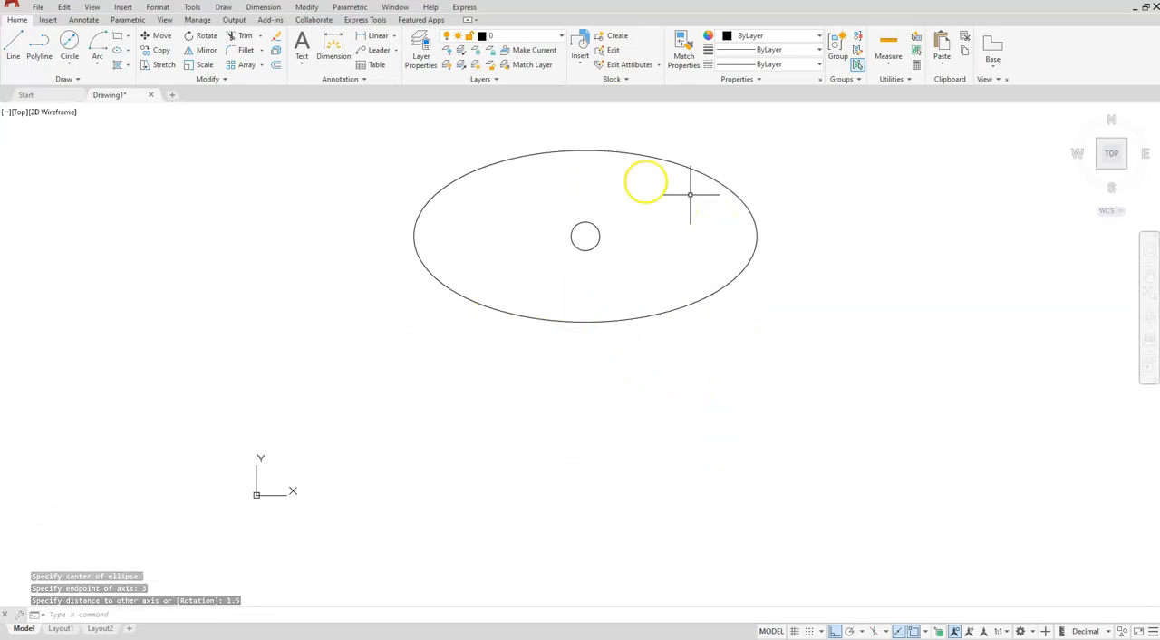
{"action": "left_click", "coordinate": [128, 51]}
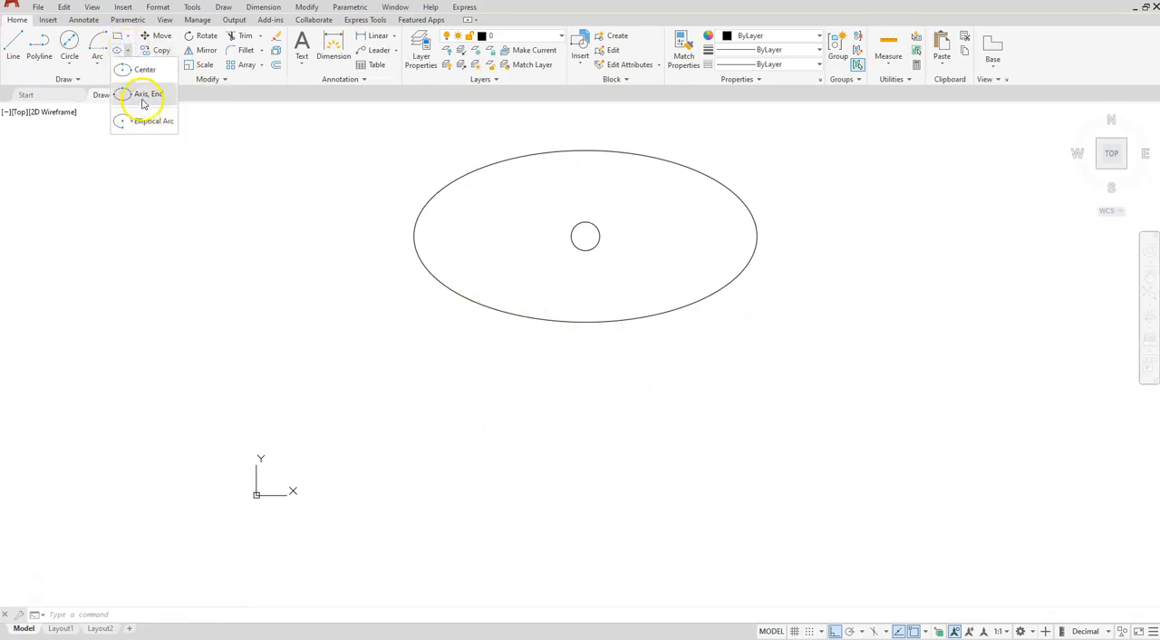
{"action": "left_click", "coordinate": [127, 95]}
{"action": "left_click", "coordinate": [434, 475]}
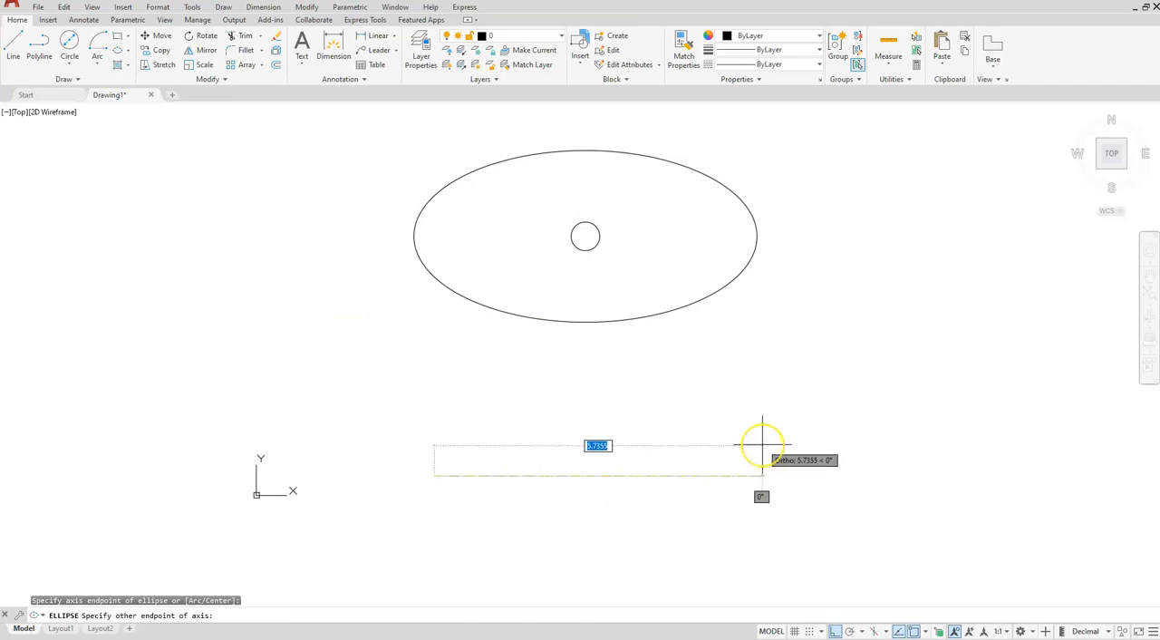
{"action": "type", "text": "6"}
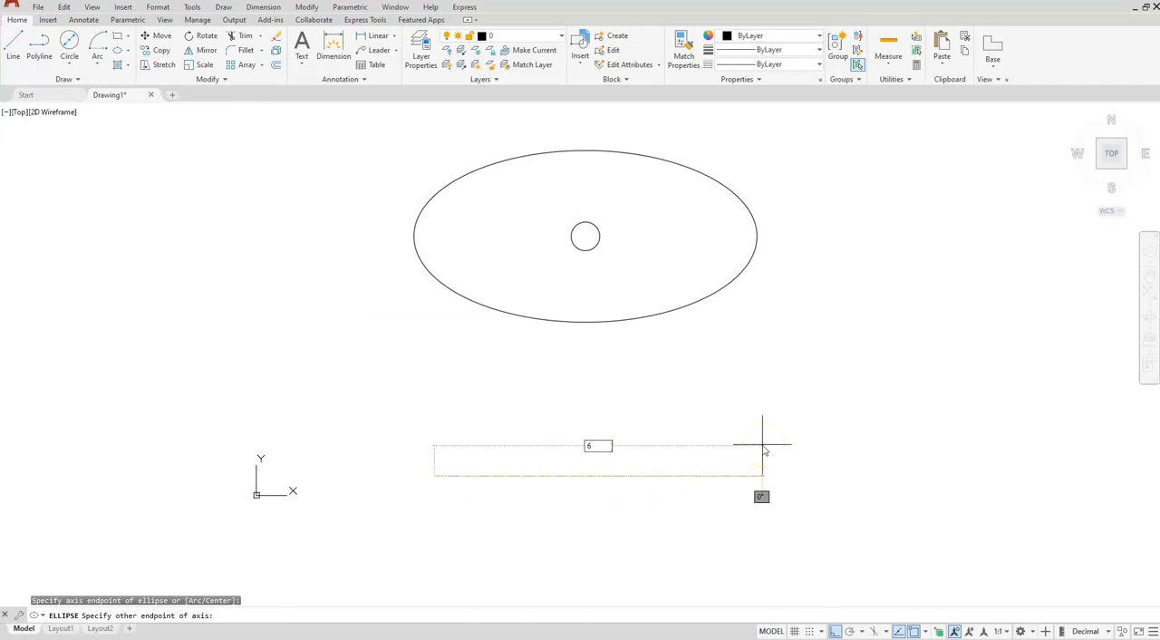
{"action": "key", "text": "Return"}
{"action": "type", "text": "1"}
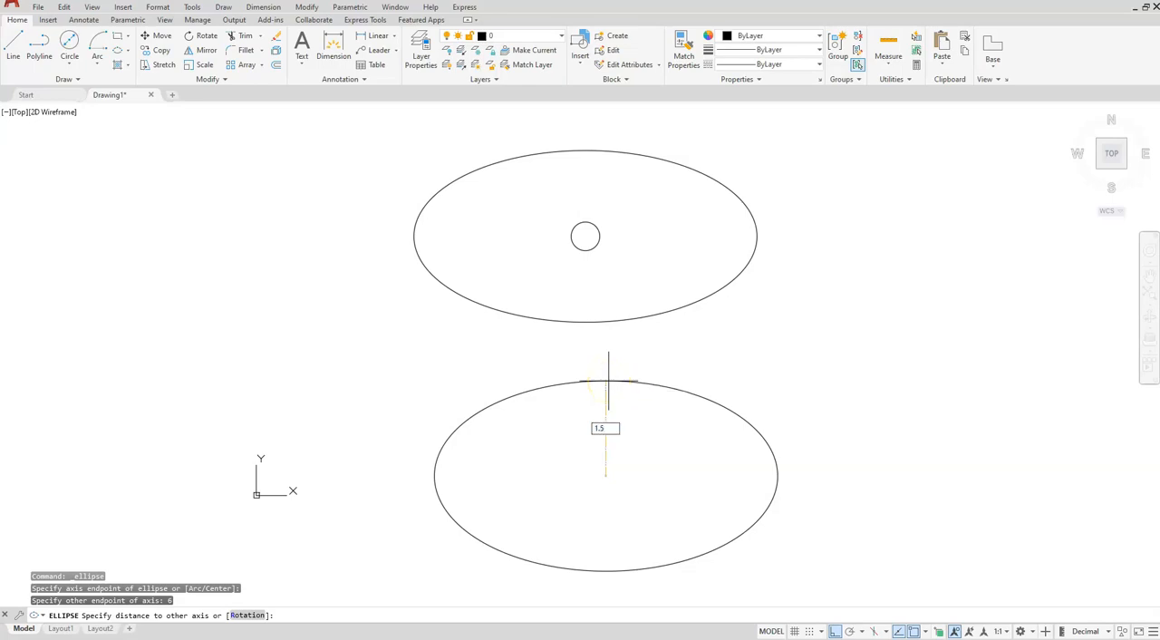
{"action": "type", "text": ".5"}
{"action": "key", "text": "Return"}
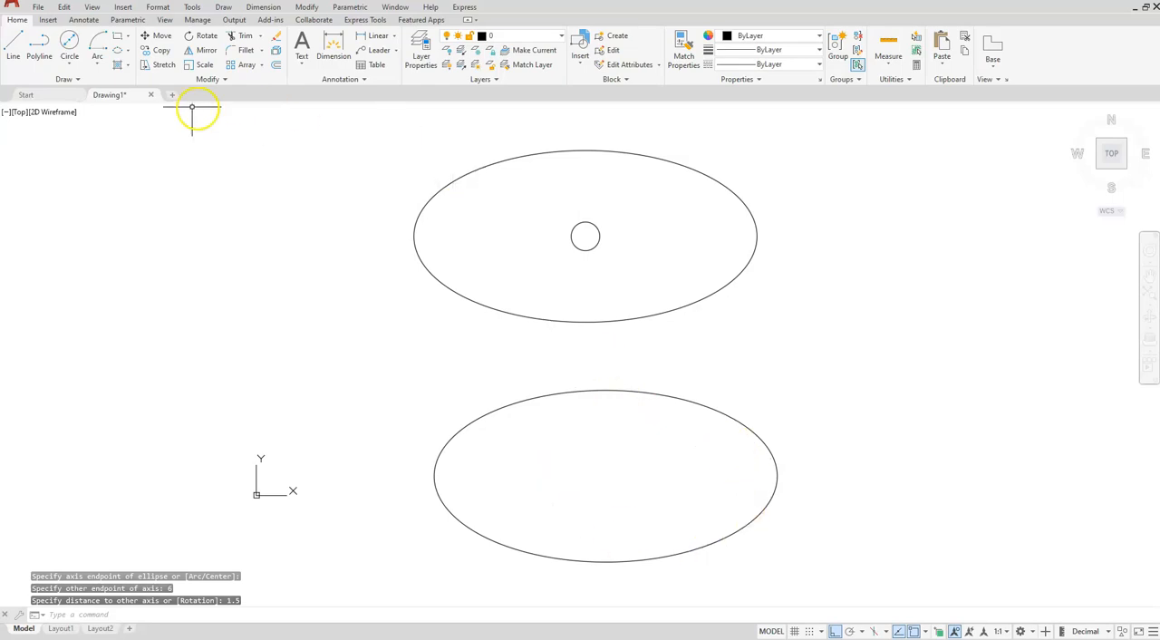
- Draw a circle of diameter 0.5 at the center of the lower ellipse
{"action": "left_click", "coordinate": [71, 60]}
{"action": "left_click", "coordinate": [80, 88]}
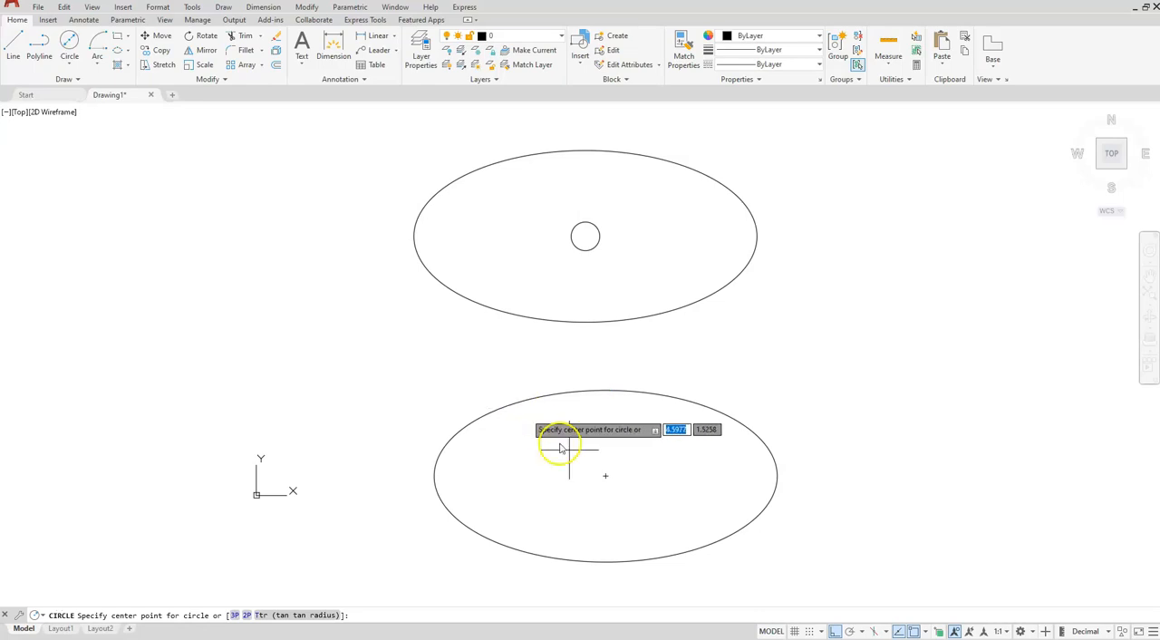
{"action": "left_click", "coordinate": [607, 477]}
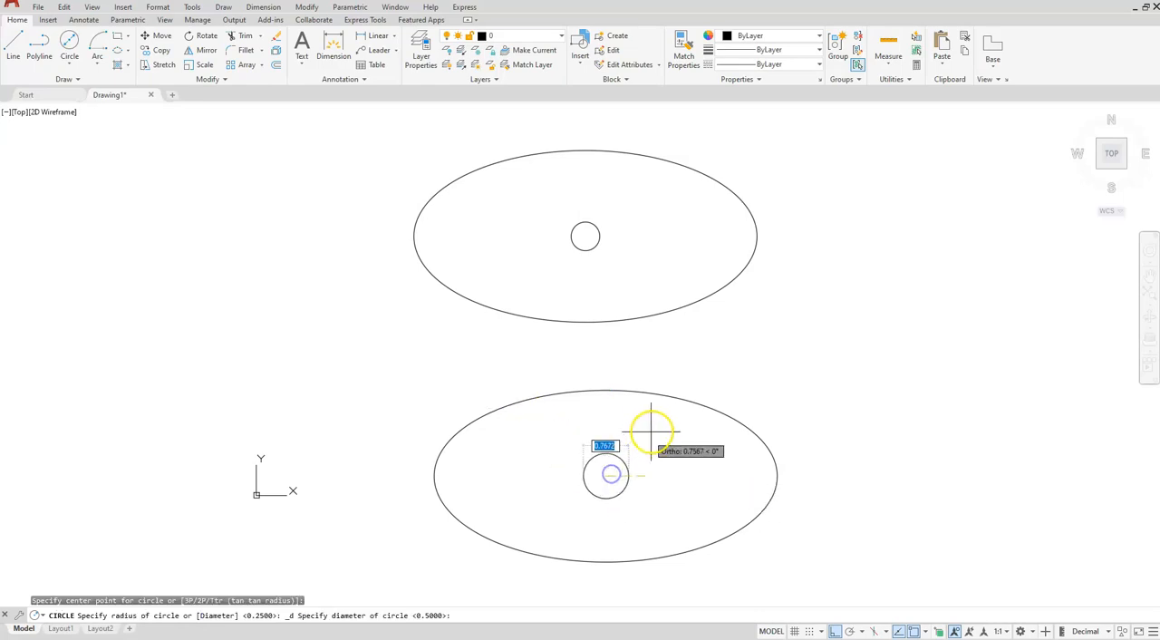
{"action": "type", "text": ".5"}
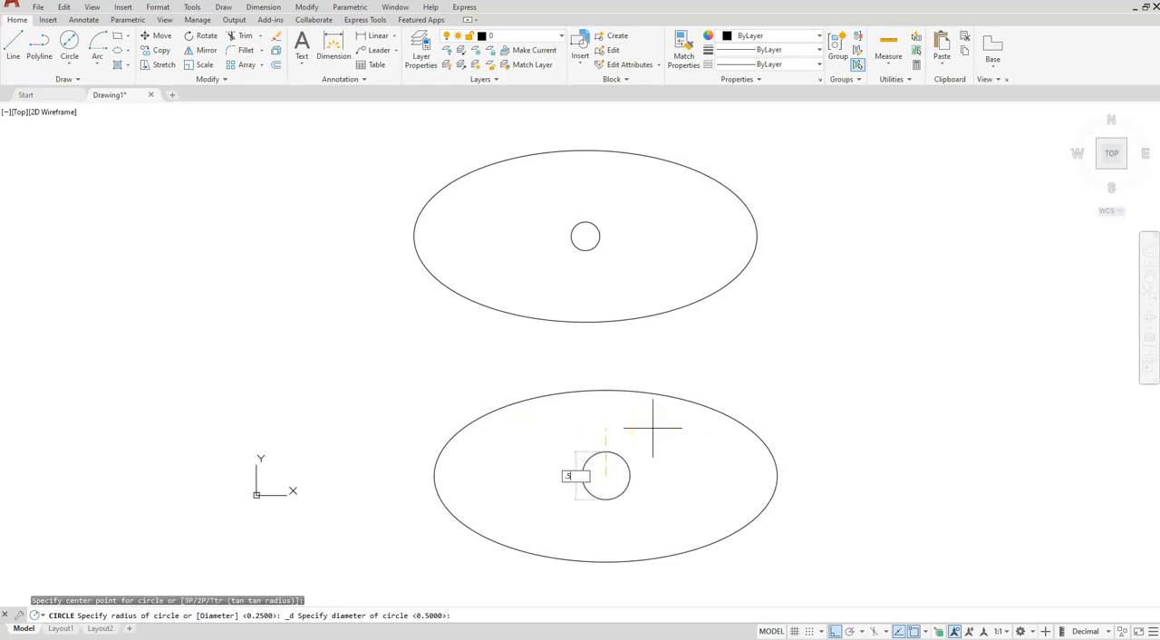
{"action": "key", "text": "Return"}
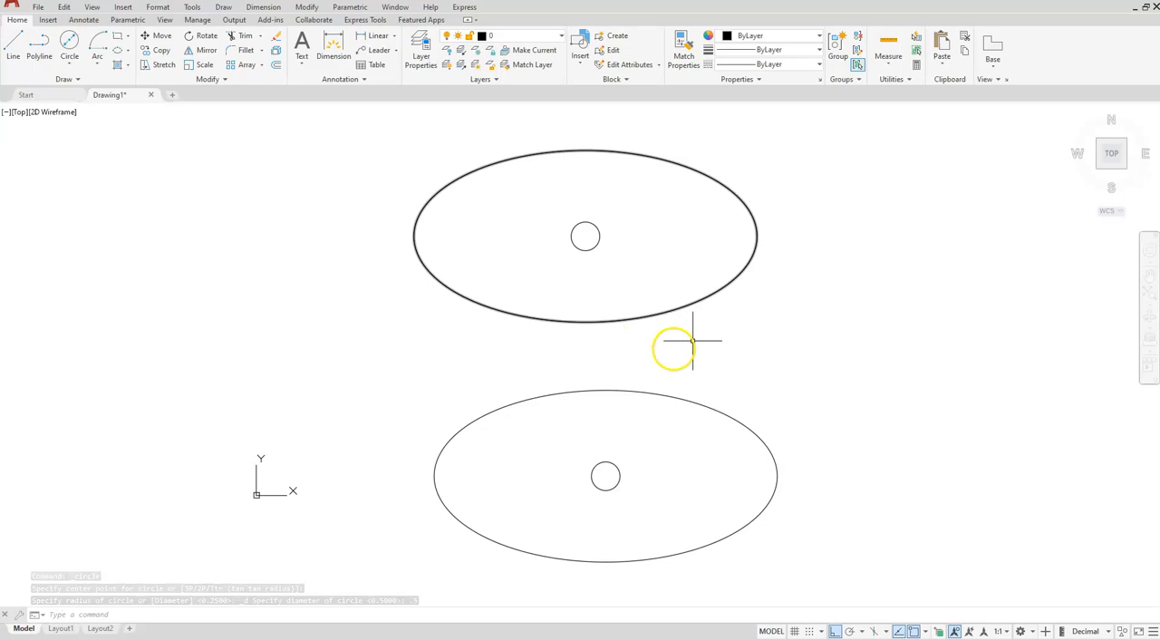
- In the upper ellipse, draw an ellipse centered 1 unit right of the circle's center, with half-axes of 0.25 horizontally and 0.75 vertically
{"action": "middle_click_drag", "start_coordinate": [611, 293], "coordinate": [607, 392]}
{"action": "scroll", "coordinate": [608, 392], "scroll_direction": "up", "scroll_amount": 4}
{"action": "scroll", "coordinate": [585, 381], "scroll_direction": "down", "scroll_amount": 3}
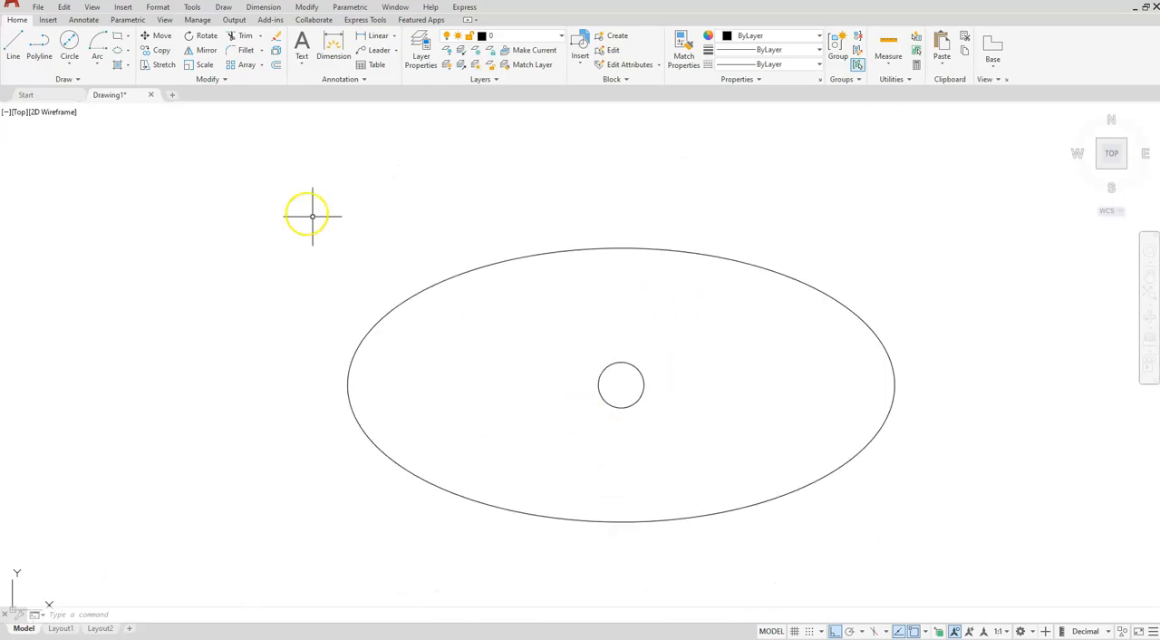
{"action": "left_click", "coordinate": [129, 50]}
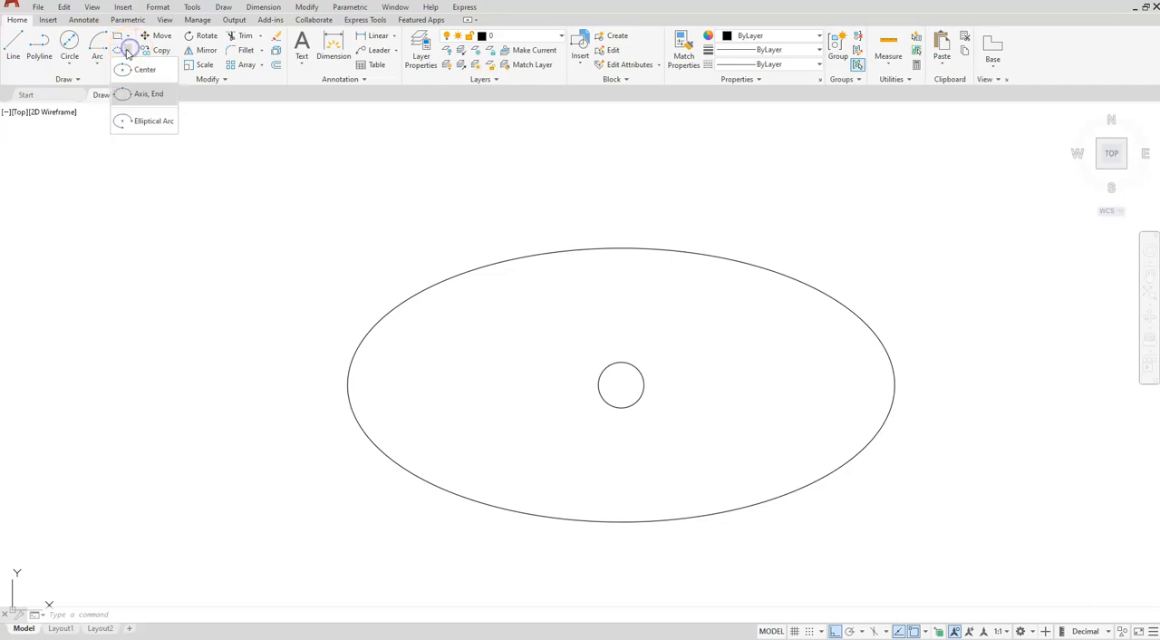
{"action": "left_click", "coordinate": [127, 72]}
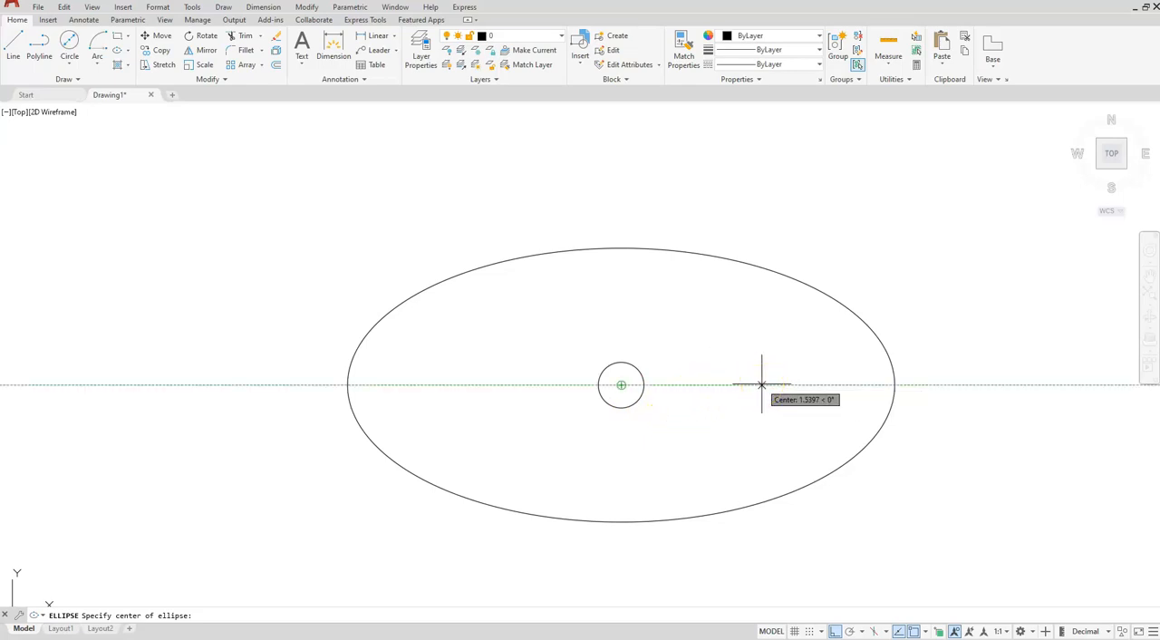
{"action": "type", "text": "1"}
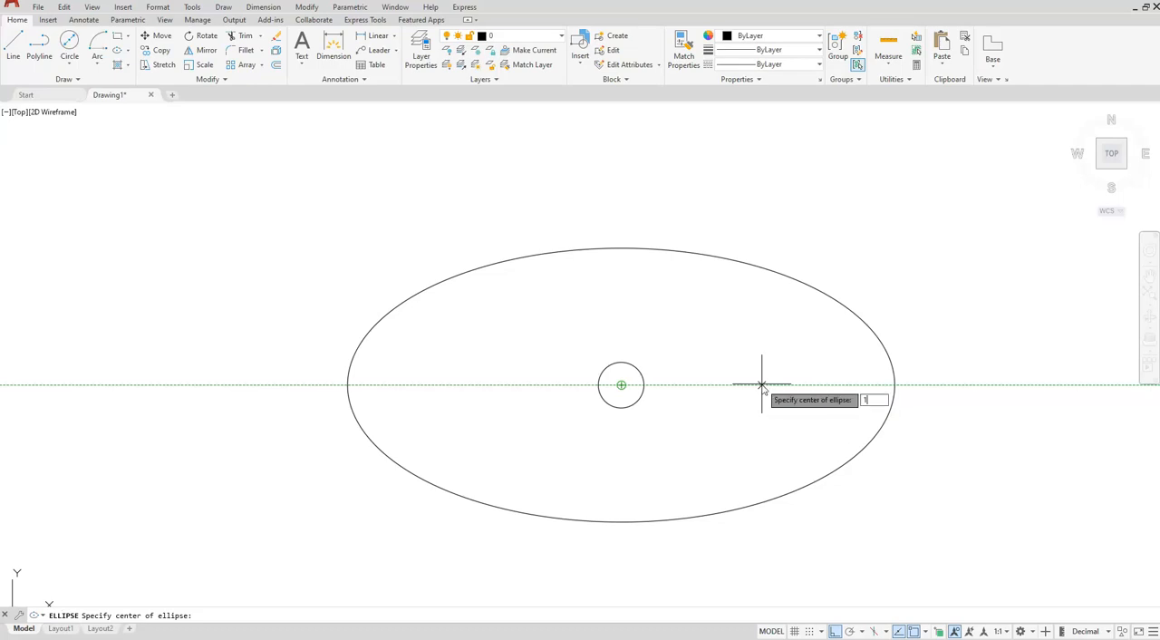
{"action": "key", "text": "Return"}
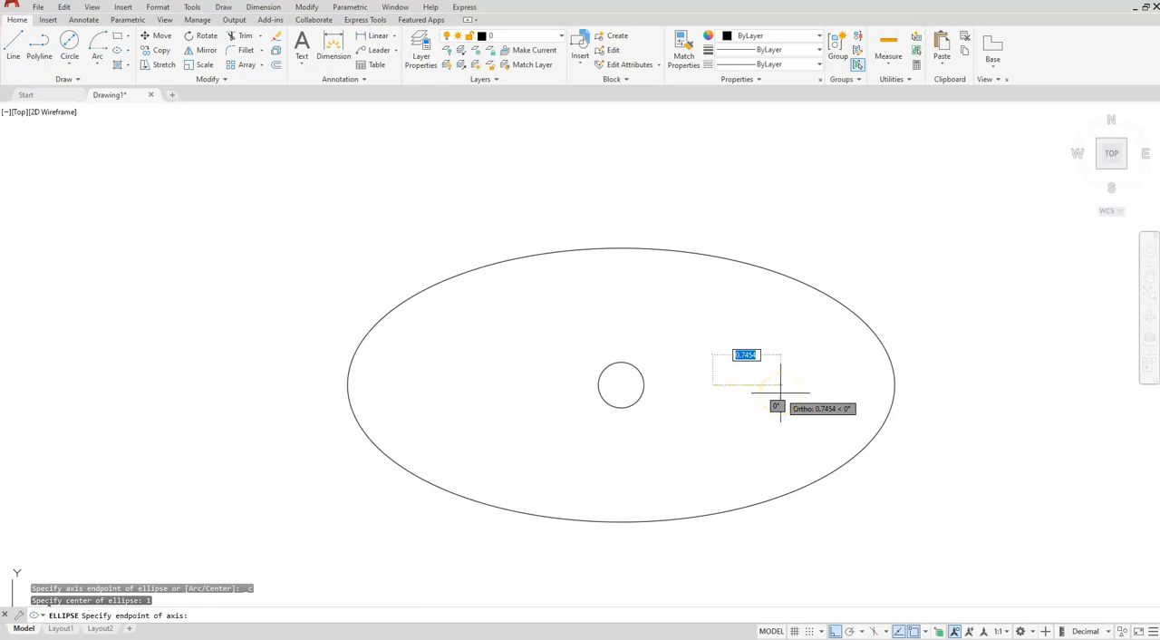
{"action": "type", "text": ".25"}
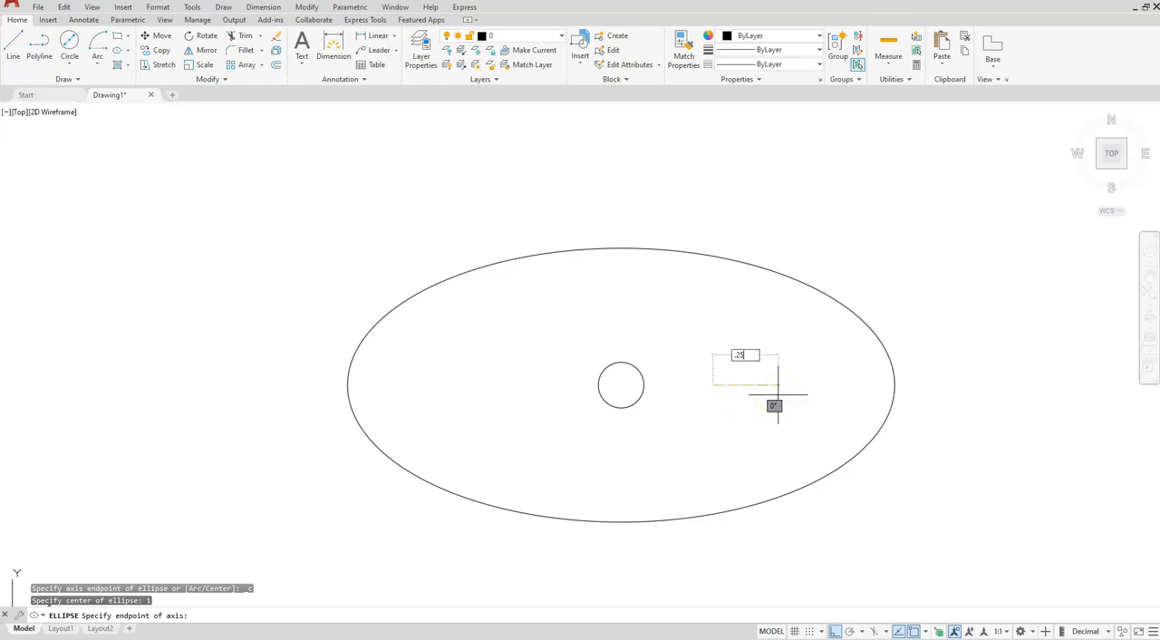
{"action": "key", "text": "Return"}
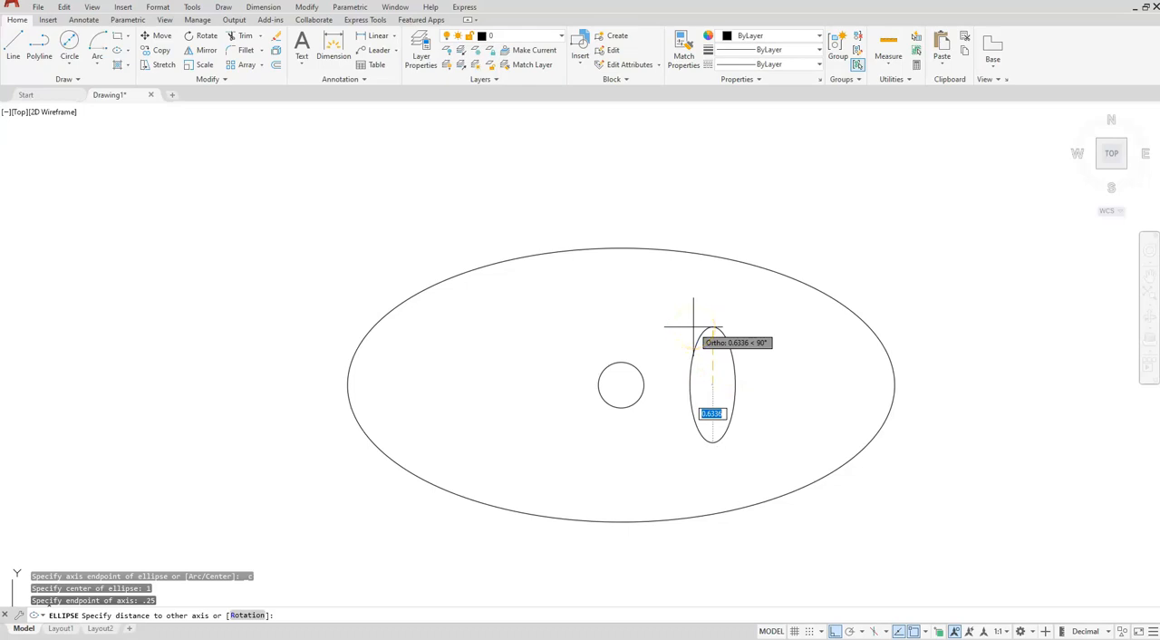
{"action": "type", "text": ".1"}
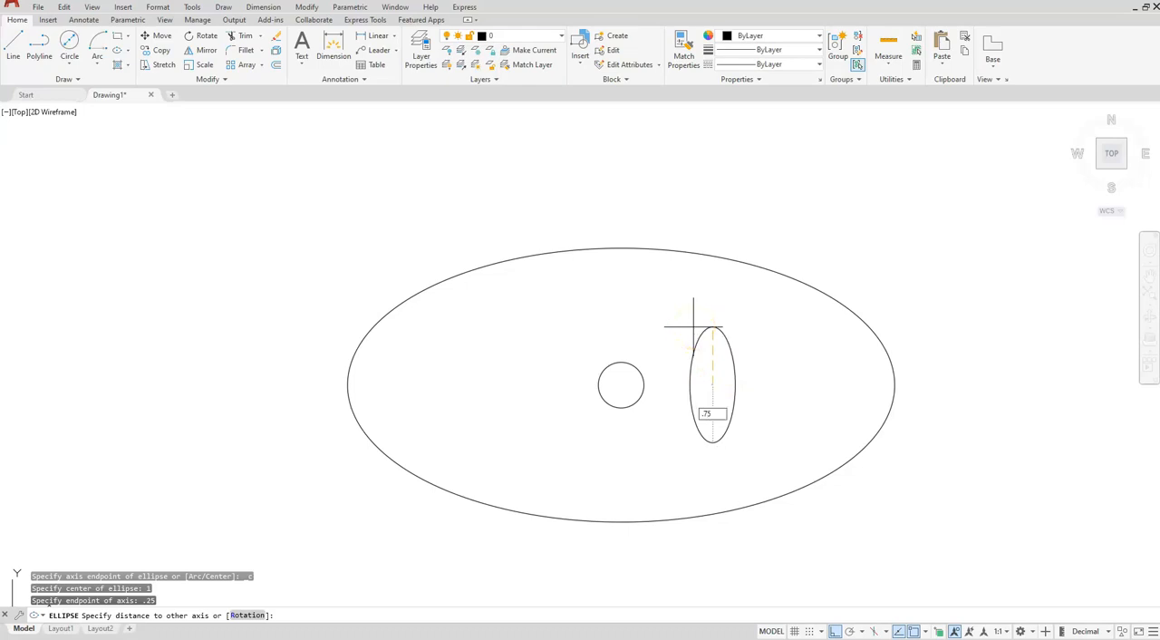
{"action": "key", "text": "Return"}
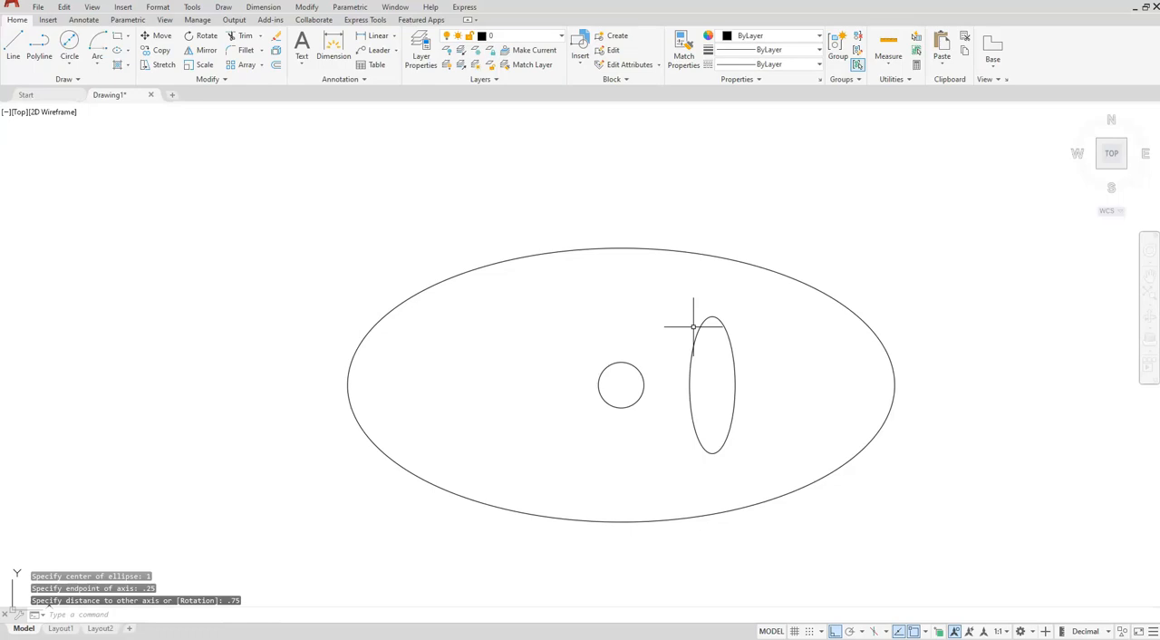
- In the upper ellipse, draw an ellipse centered 1 unit left of the circle's center, with half-axes of 0.25 horizontally and 0.75 vertically
{"action": "left_click", "coordinate": [116, 51]}
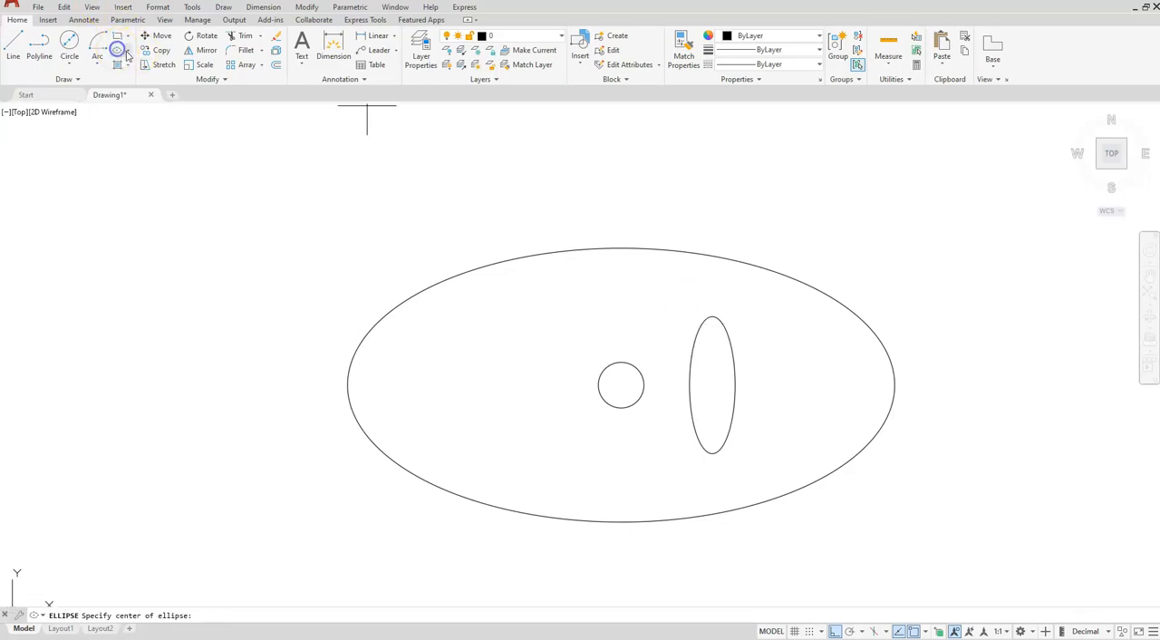
{"action": "left_click", "coordinate": [127, 52]}
{"action": "left_click", "coordinate": [131, 72]}
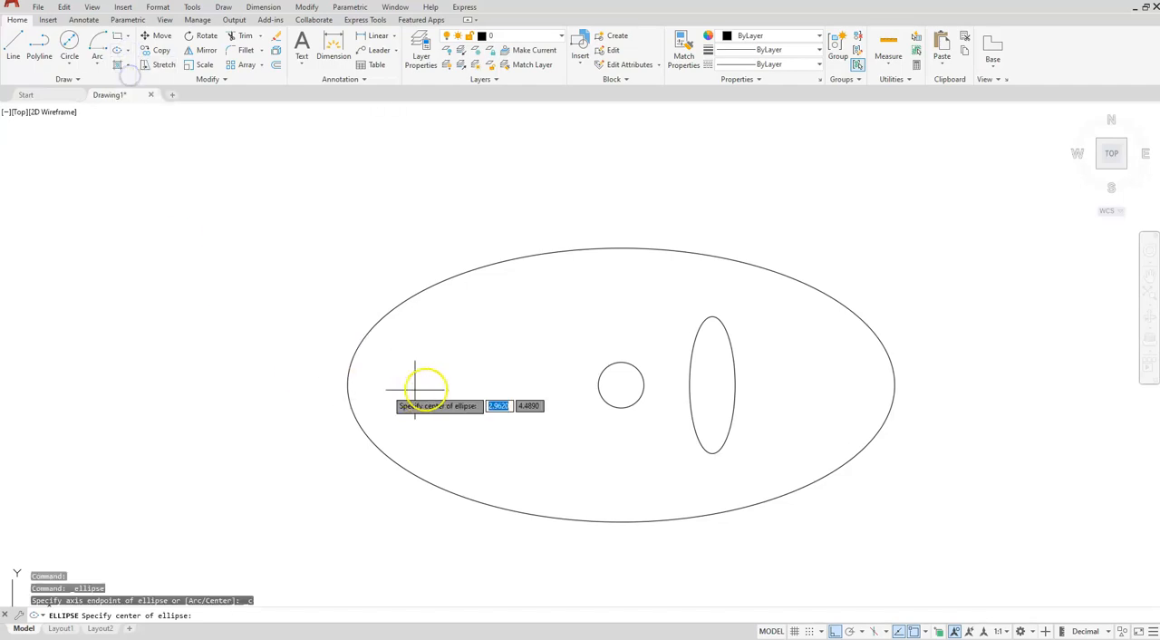
{"action": "left_click", "coordinate": [621, 385]}
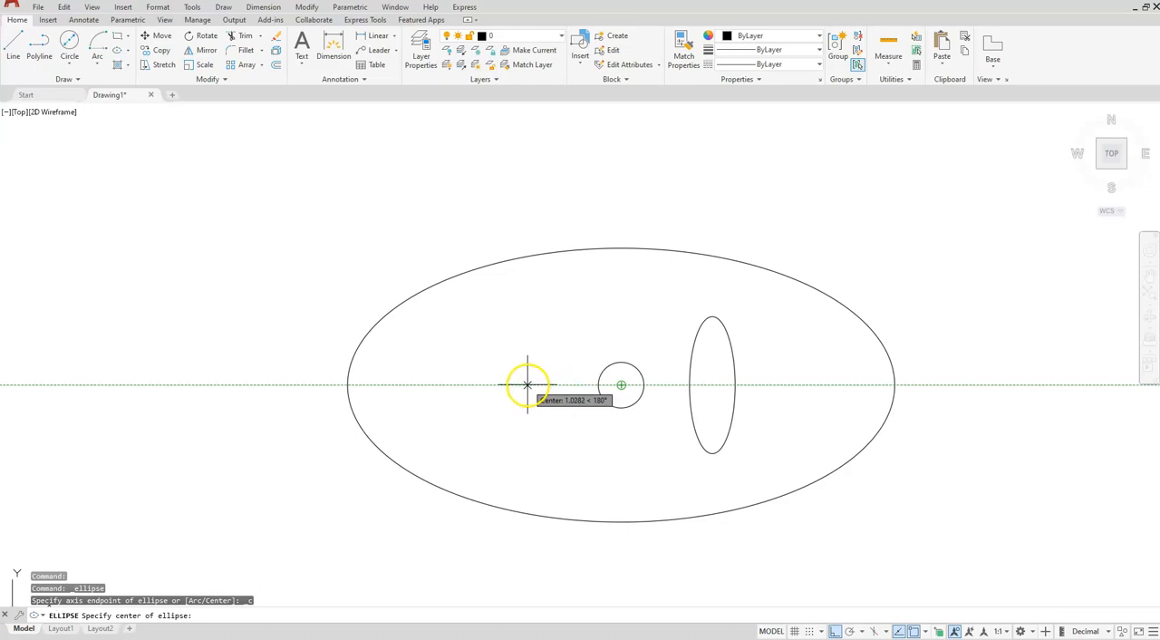
{"action": "type", "text": "1"}
{"action": "key", "text": "Return"}
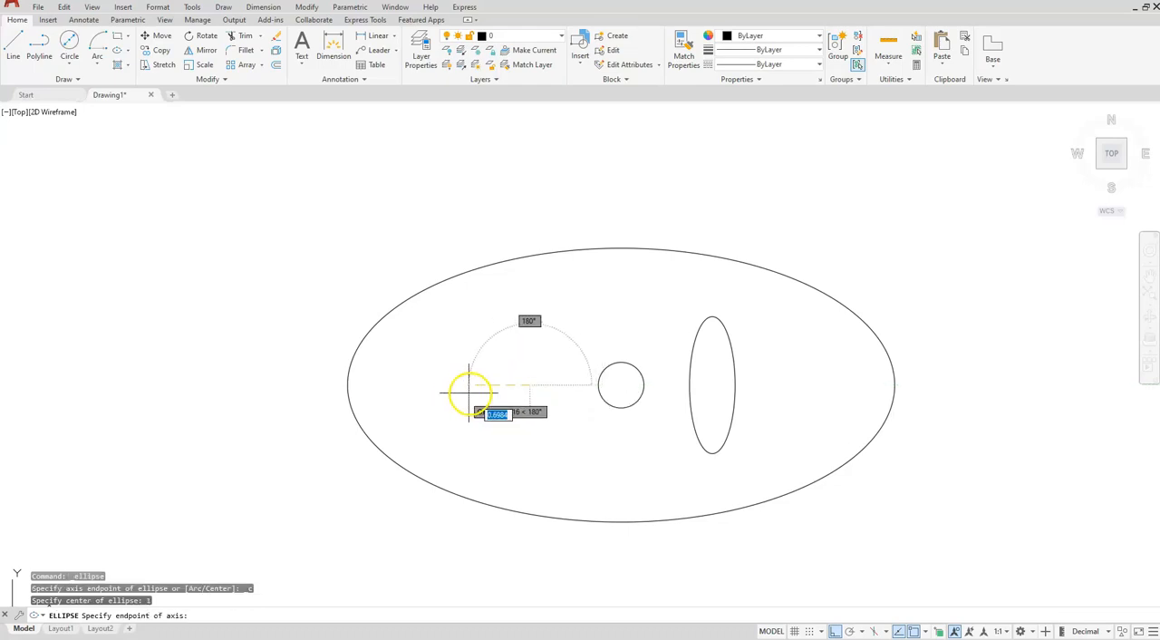
{"action": "type", "text": "25"}
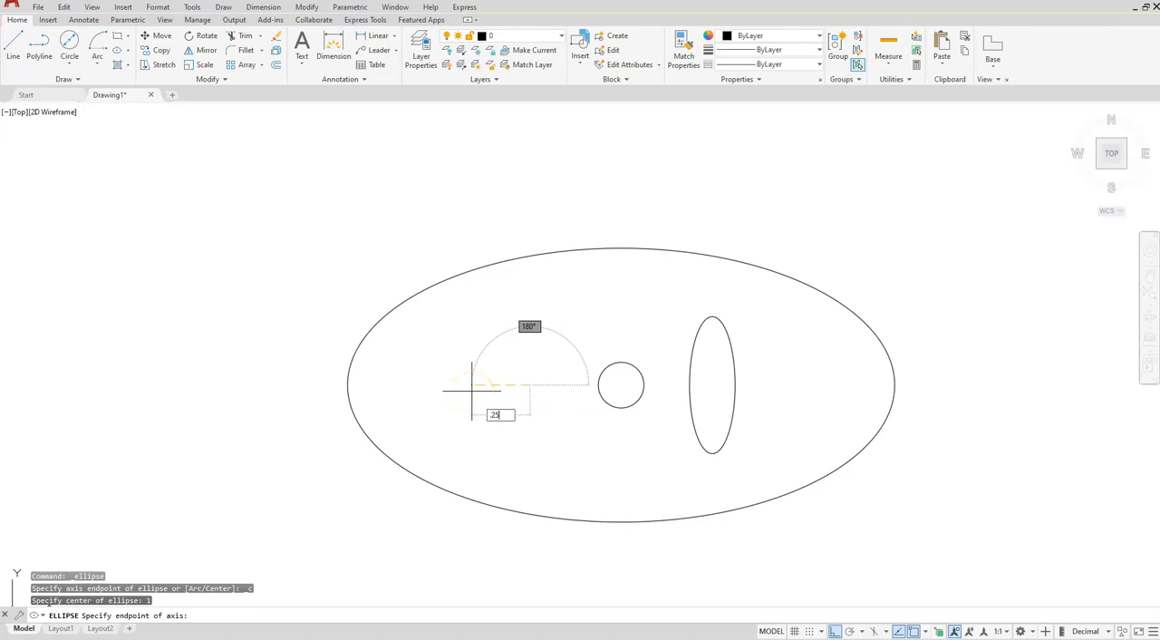
{"action": "key", "text": "Return"}
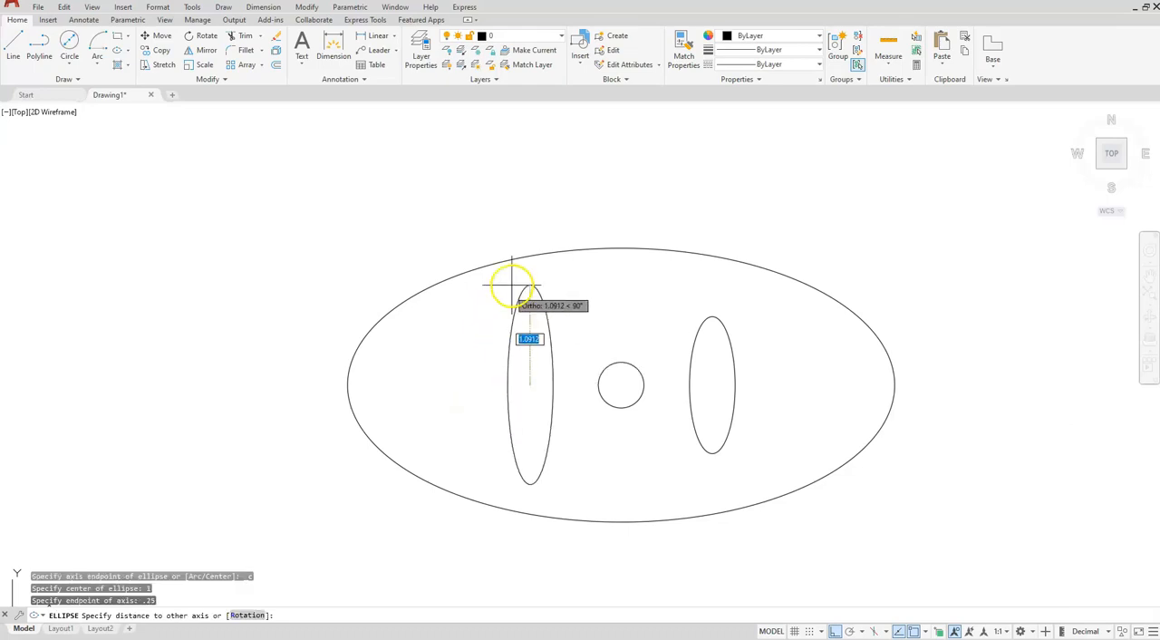
{"action": "type", "text": ".75"}
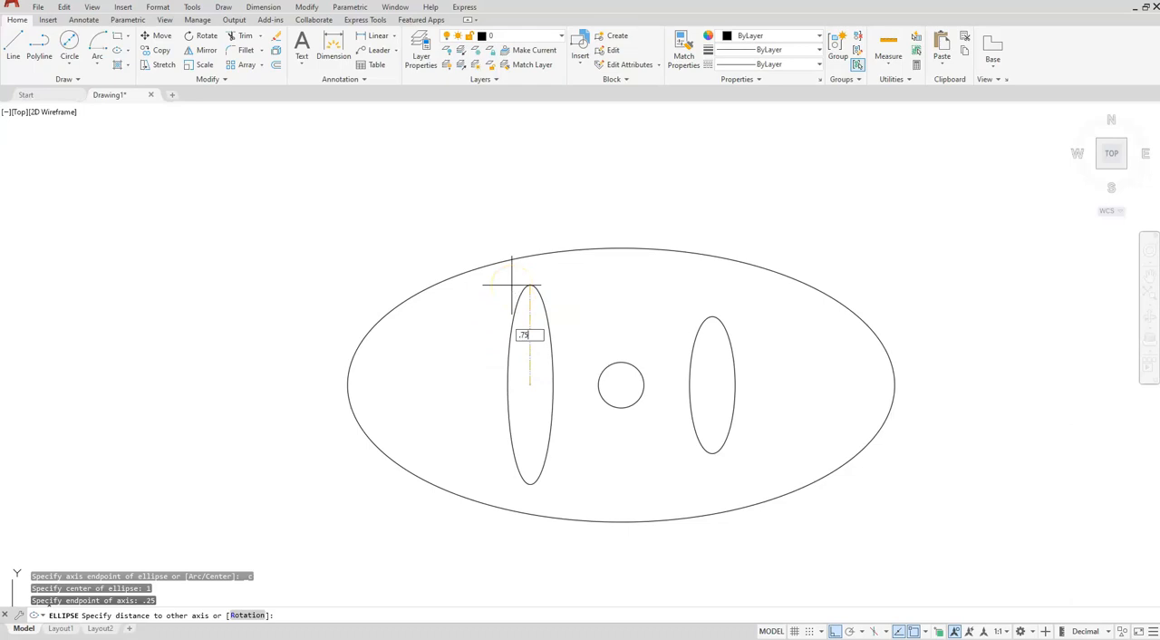
{"action": "key", "text": "Return"}
- Erase the lower large ellipse together with the circle at its center
{"action": "scroll", "coordinate": [717, 249], "scroll_direction": "down", "scroll_amount": 4}
{"action": "middle_click_drag", "start_coordinate": [739, 432], "coordinate": [704, 362]}
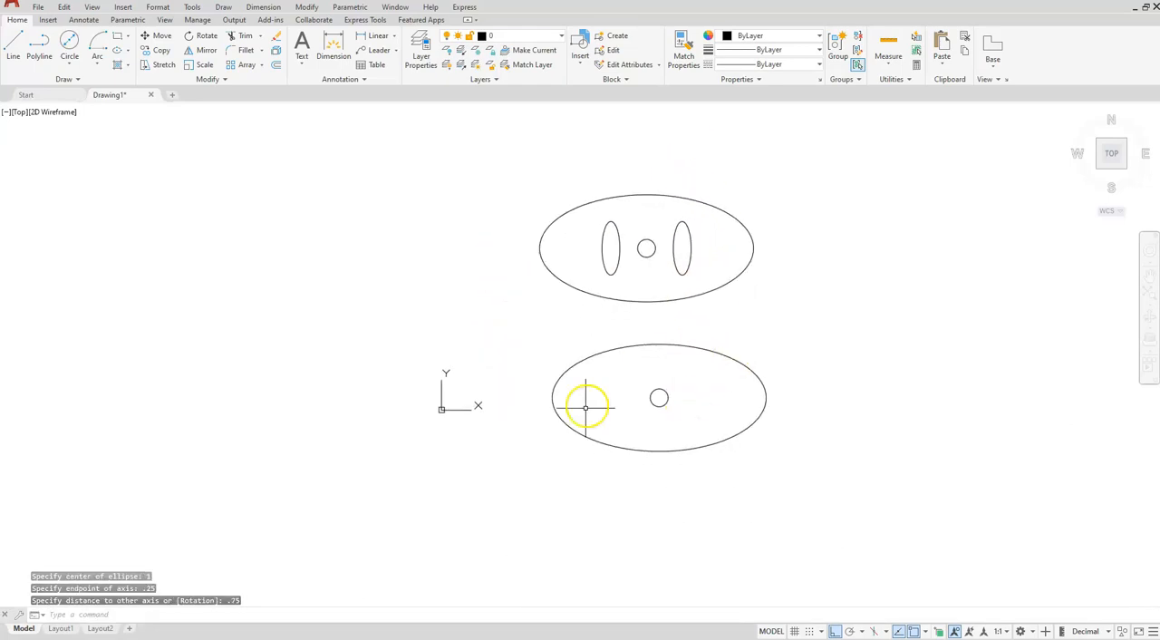
{"action": "left_click", "coordinate": [278, 36]}
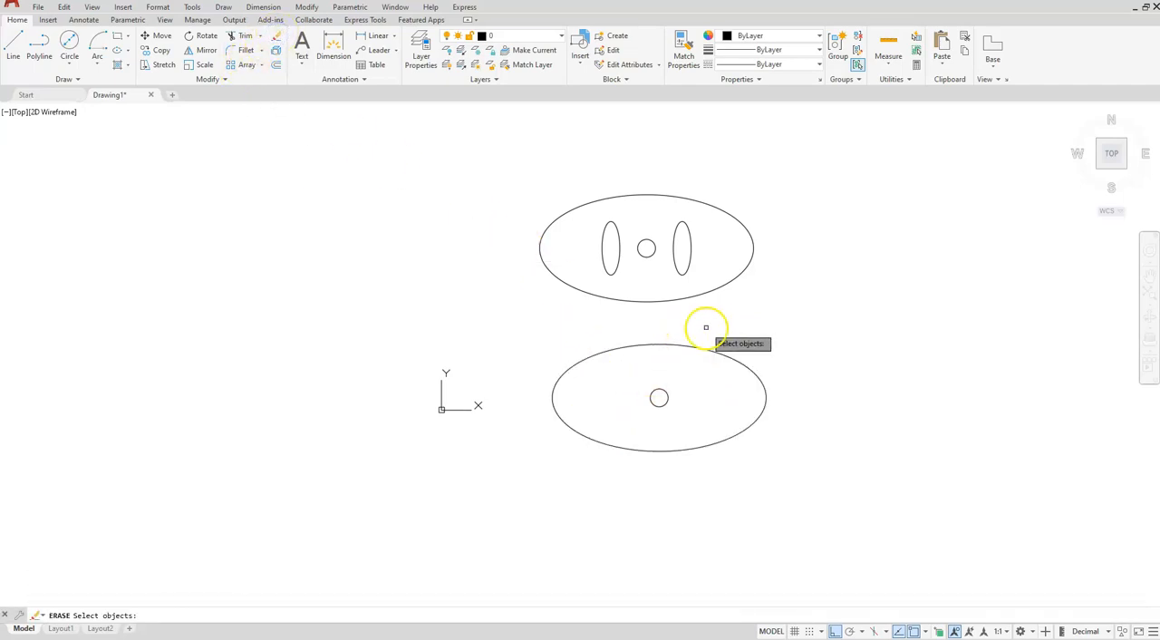
{"action": "left_click", "coordinate": [770, 318]}
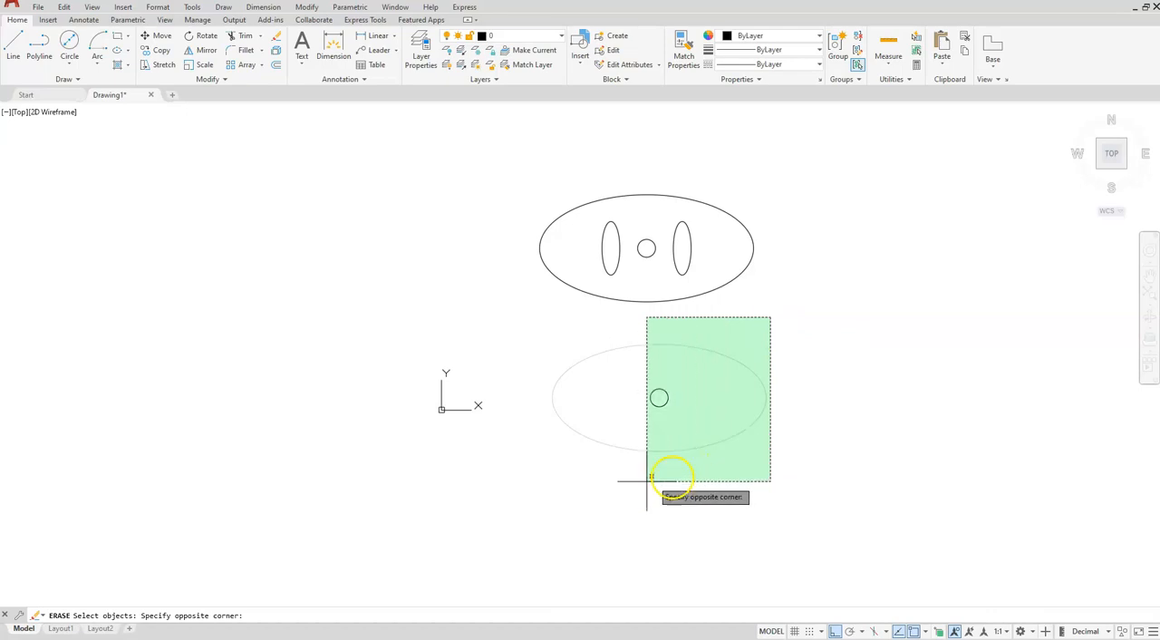
{"action": "left_click", "coordinate": [566, 502]}
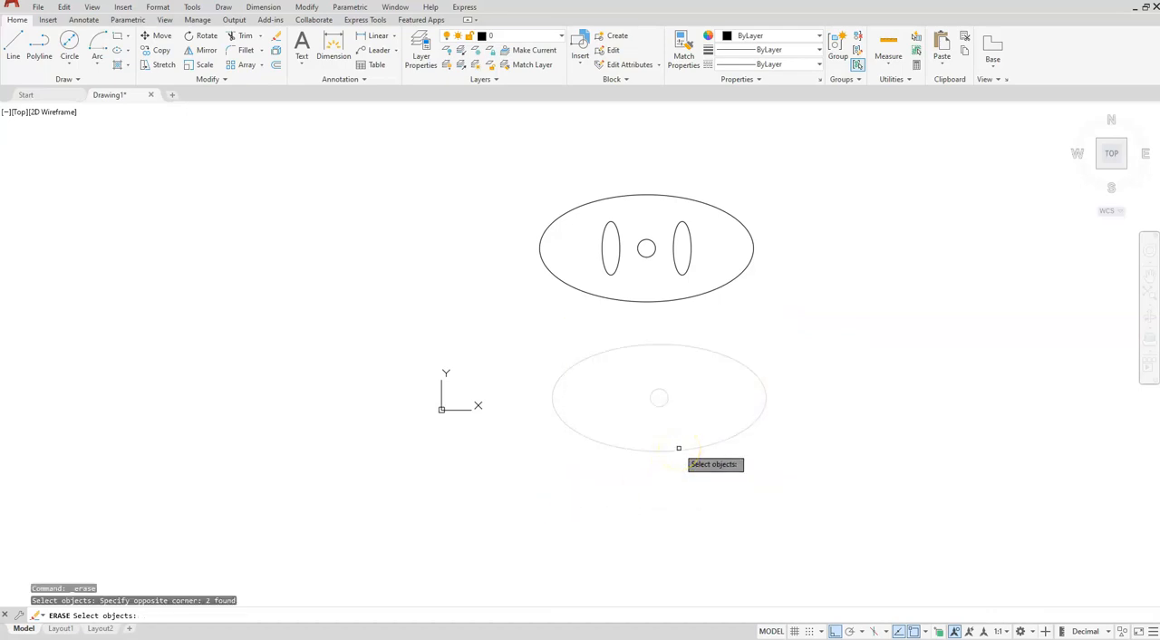
{"action": "key", "text": "Return"}
{"action": "middle_click_drag", "start_coordinate": [540, 274], "coordinate": [543, 365]}
{"action": "scroll", "coordinate": [671, 345], "scroll_direction": "up", "scroll_amount": 4}
{"action": "scroll", "coordinate": [630, 334], "scroll_direction": "up", "scroll_amount": 2}
{"action": "mouse_move", "coordinate": [621, 316]}
{"action": "middle_mouse_down"}
{"action": "mouse_move", "coordinate": [593, 357]}
{"action": "mouse_move", "coordinate": [545, 349]}
{"action": "middle_mouse_up"}
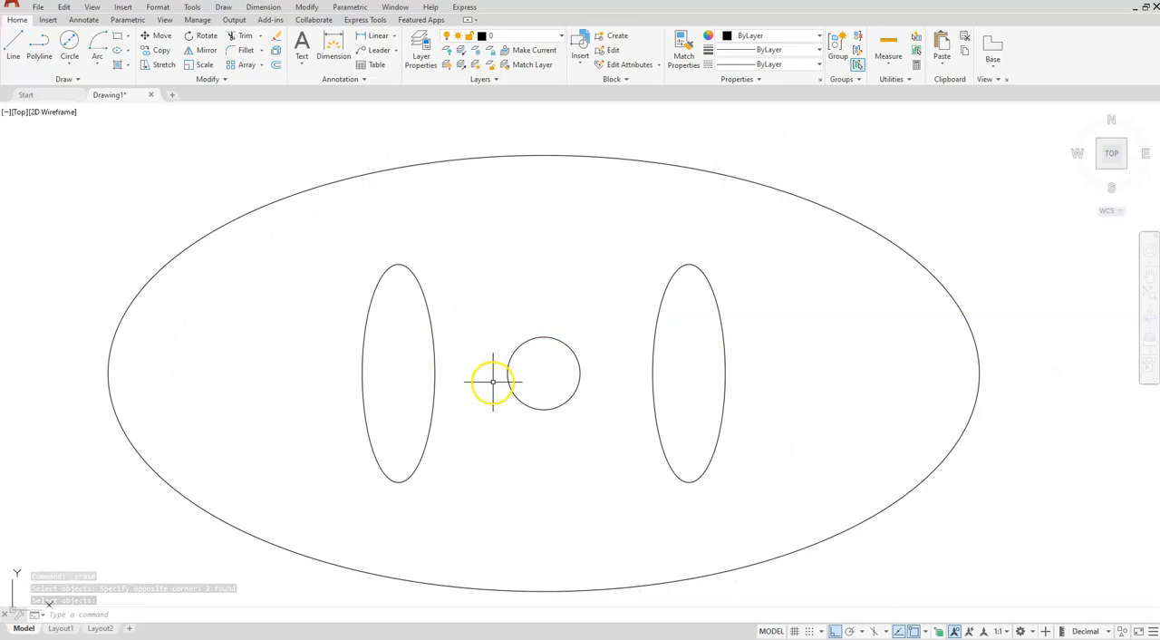